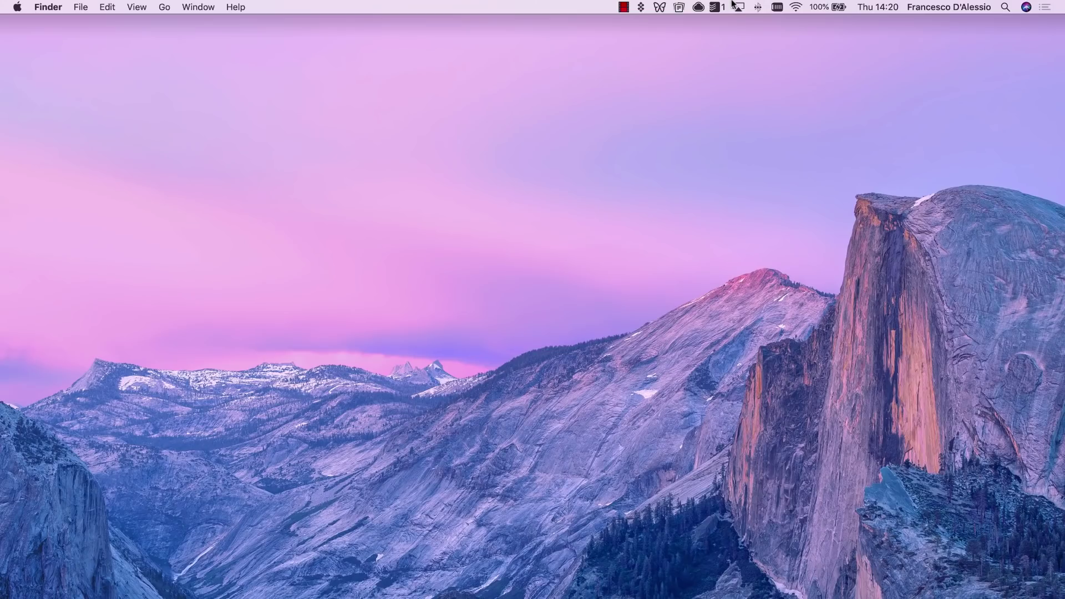
Step: Bring up the app grid, then open Freedom's butterfly menu in the menu bar
key(F4)
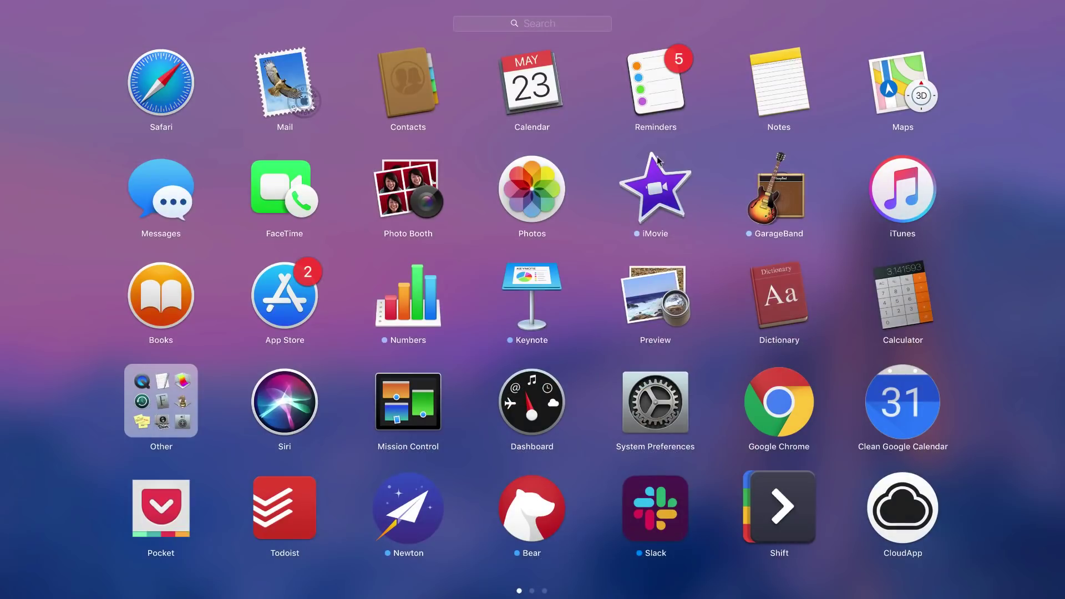
scroll(635, 332, right, 5)
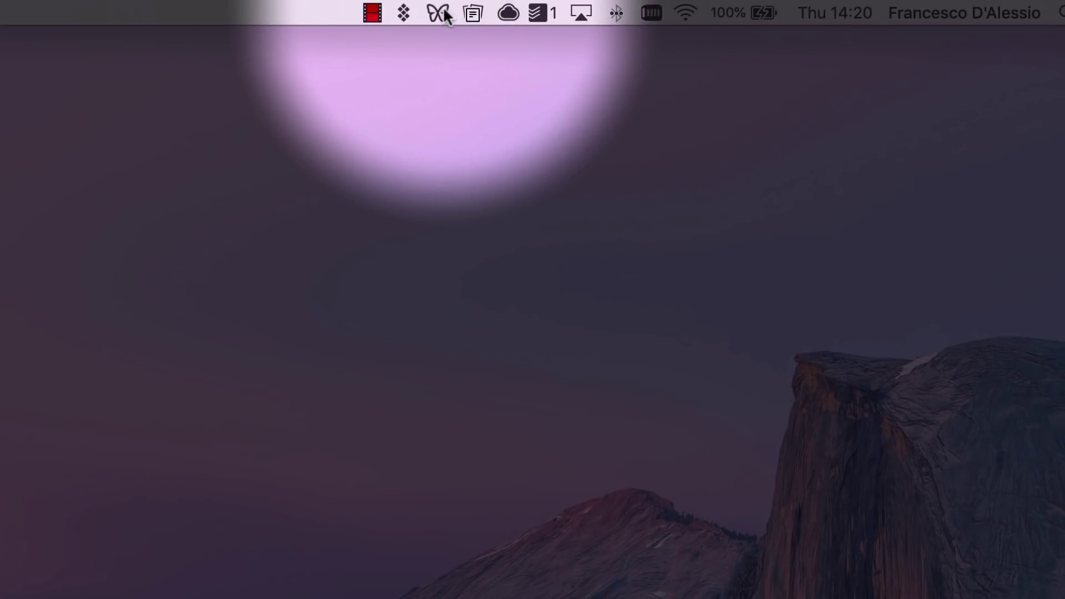
click(438, 12)
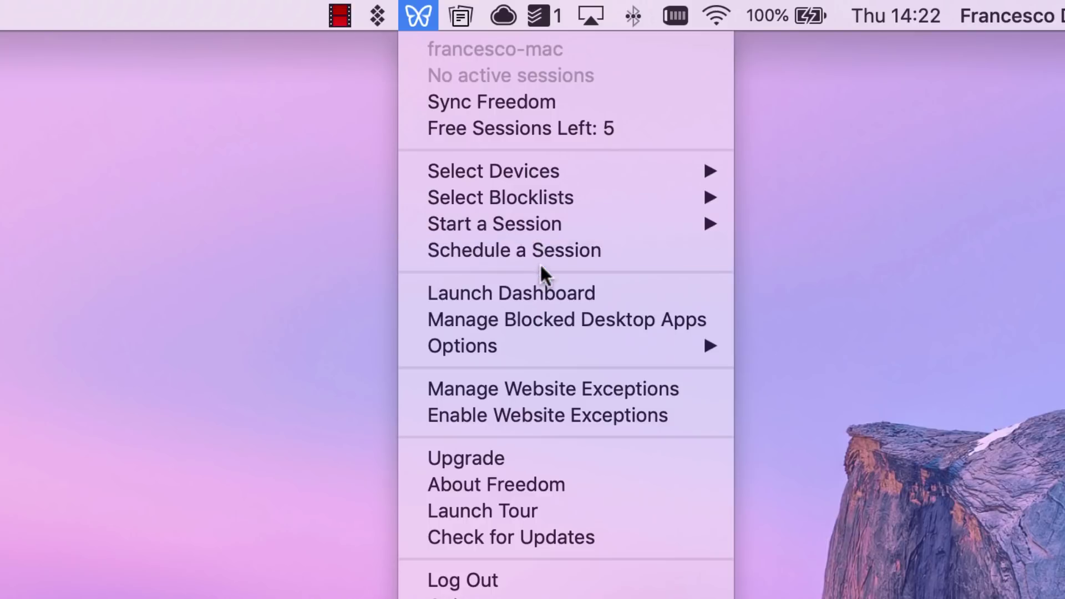
click(629, 289)
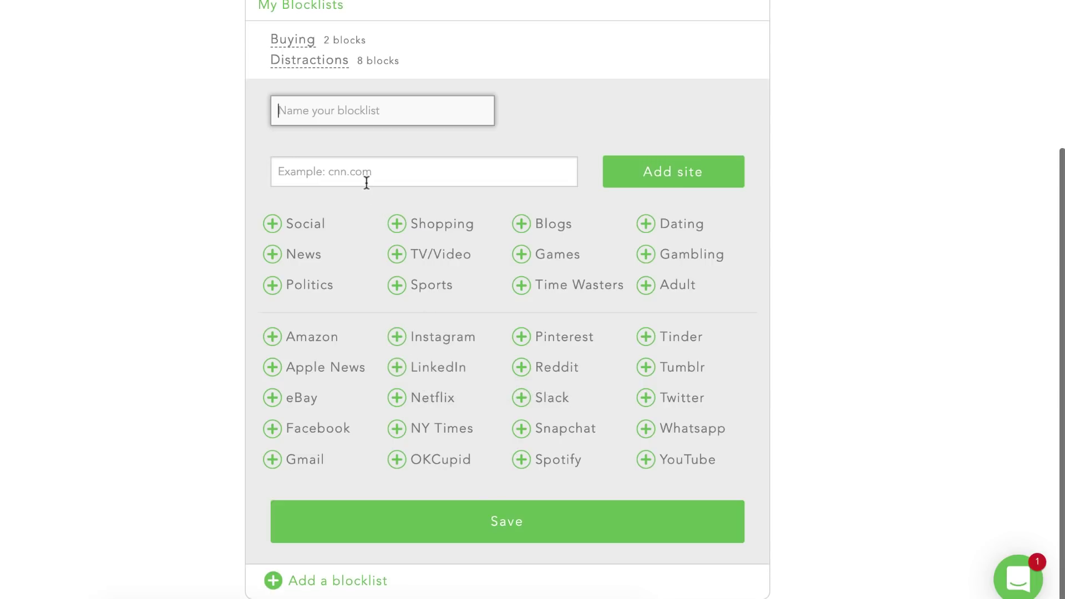
scroll(381, 128, up, 1)
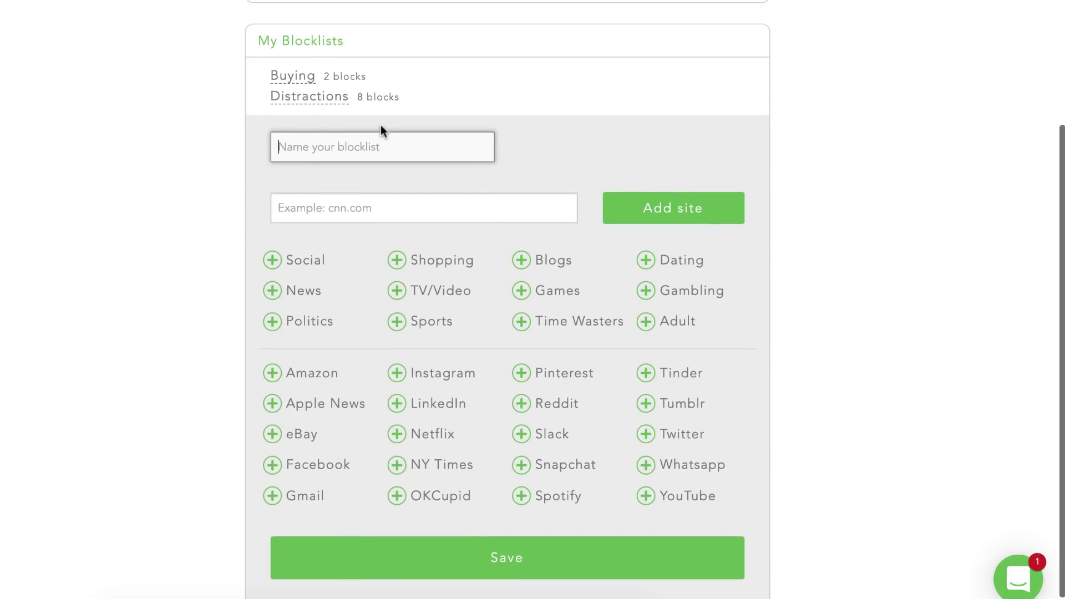
scroll(380, 129, up, 2)
scroll(380, 129, up, 6)
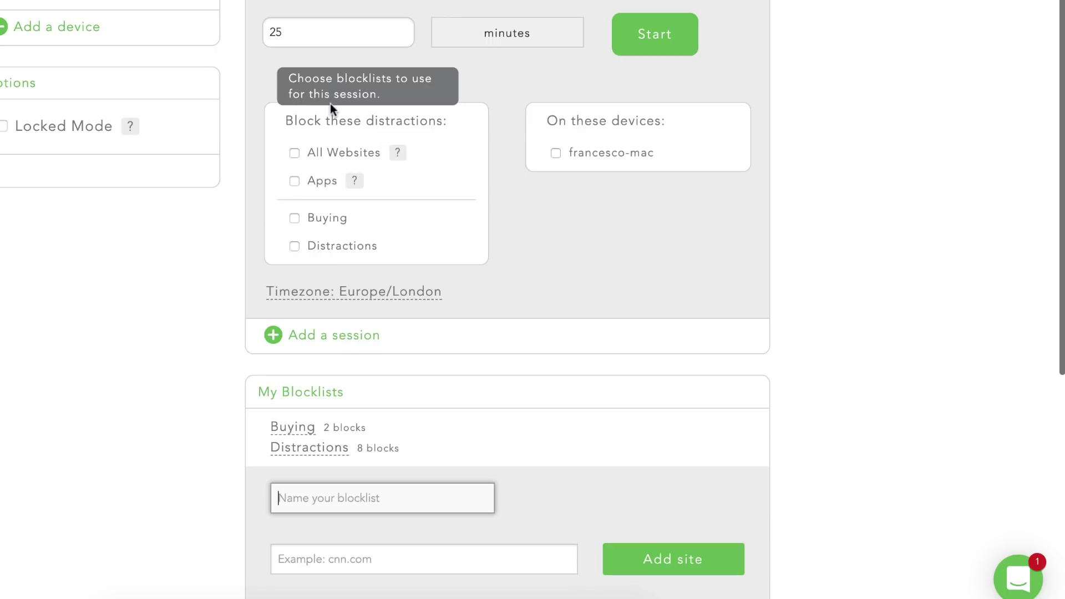
Step: Open the recurring-session form, dismissing the Start later and Recurring upgrade prompts
scroll(333, 27, up, 2)
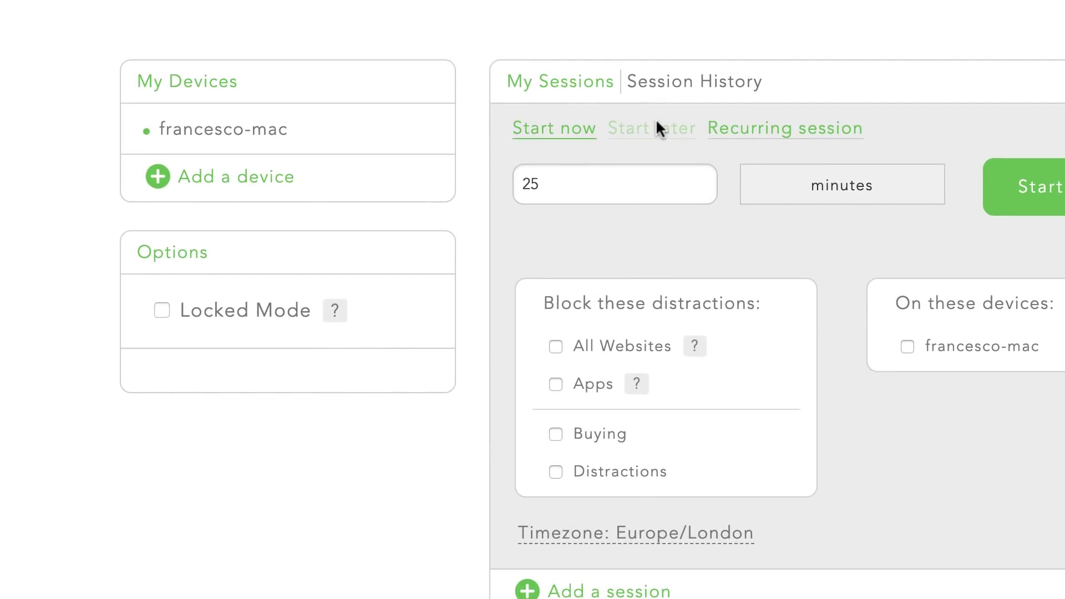
click(656, 128)
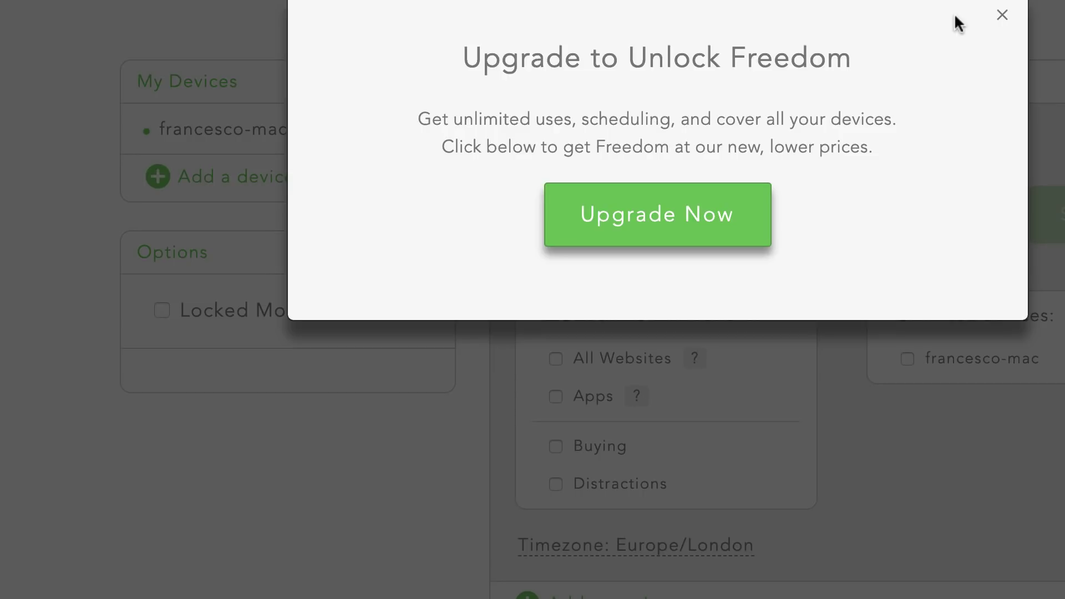
click(1002, 15)
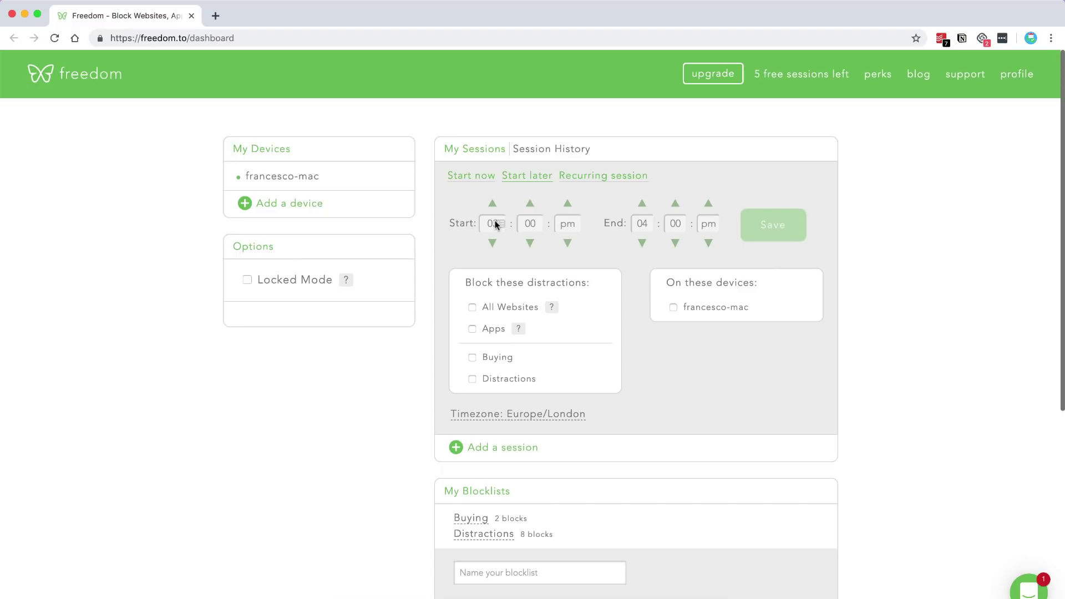
click(574, 177)
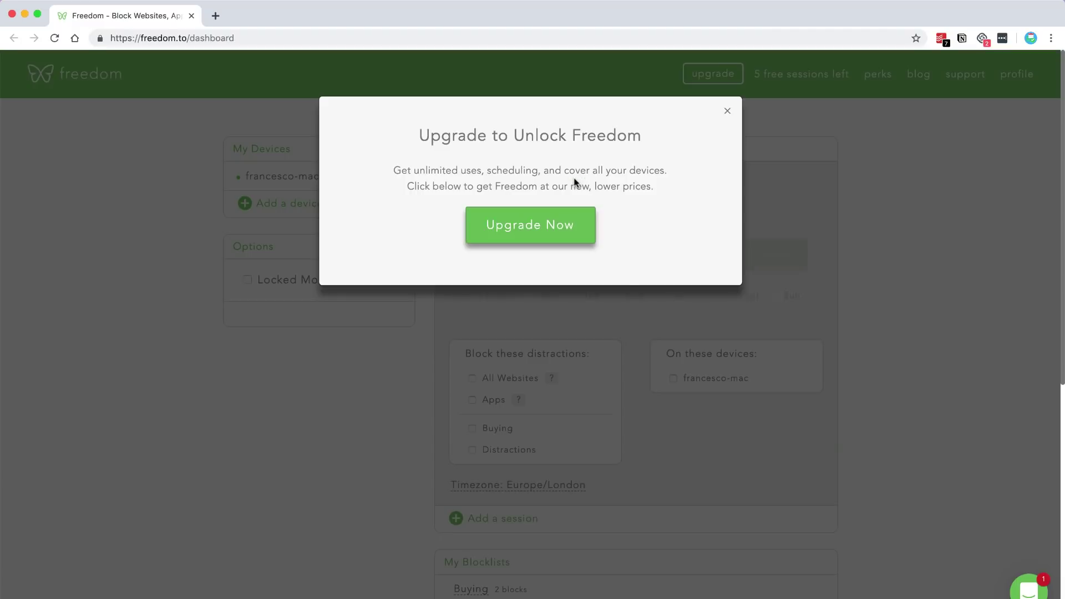
click(727, 111)
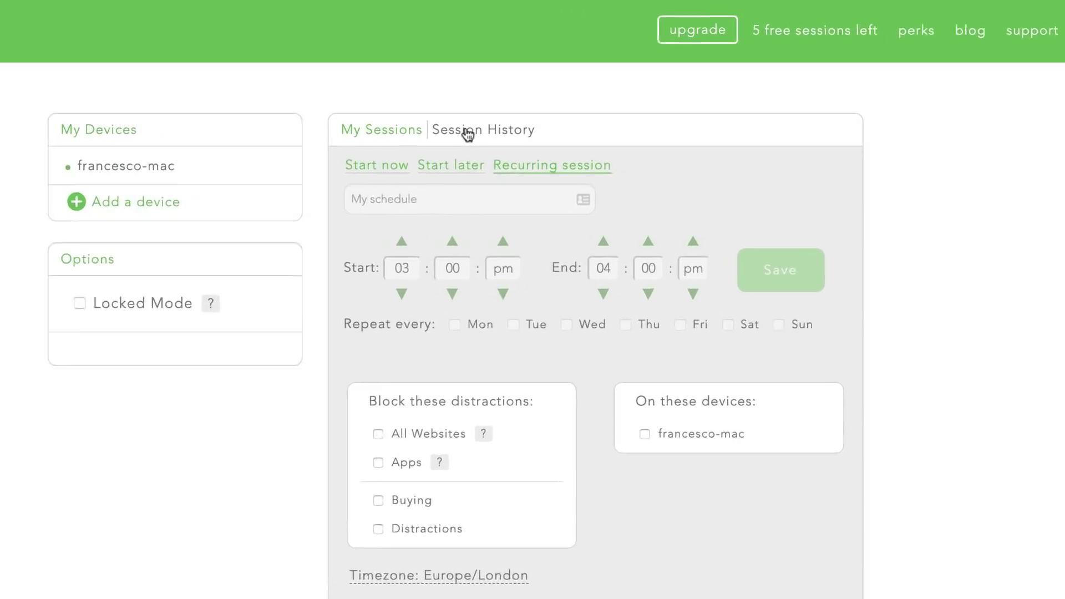
Step: View the Session History list of past sessions
click(467, 132)
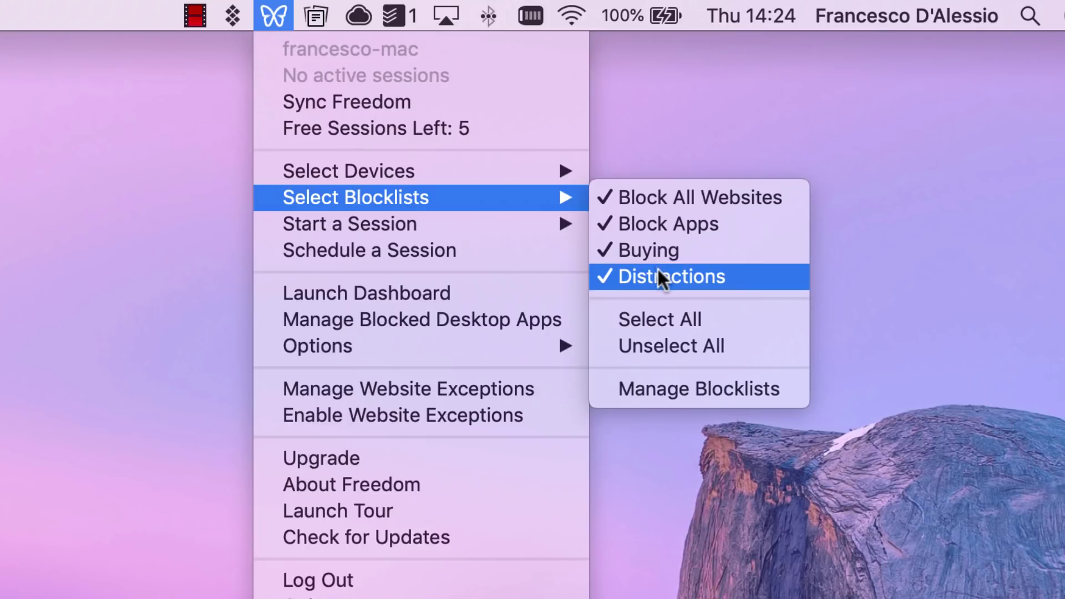
mouse_move(350, 224)
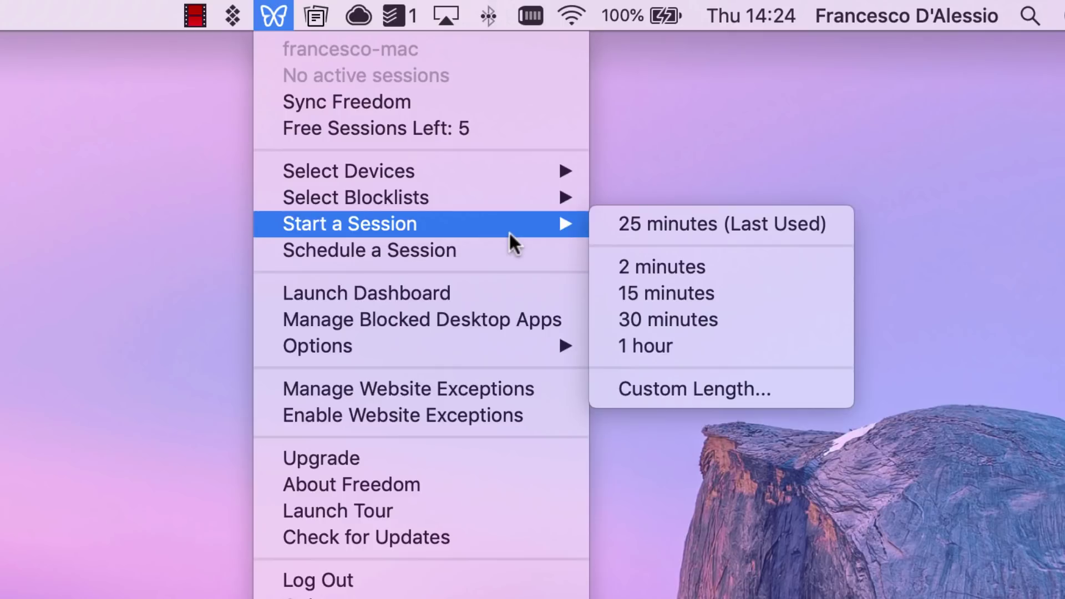
Step: Start a custom-length Freedom session set to 45 minutes
click(690, 375)
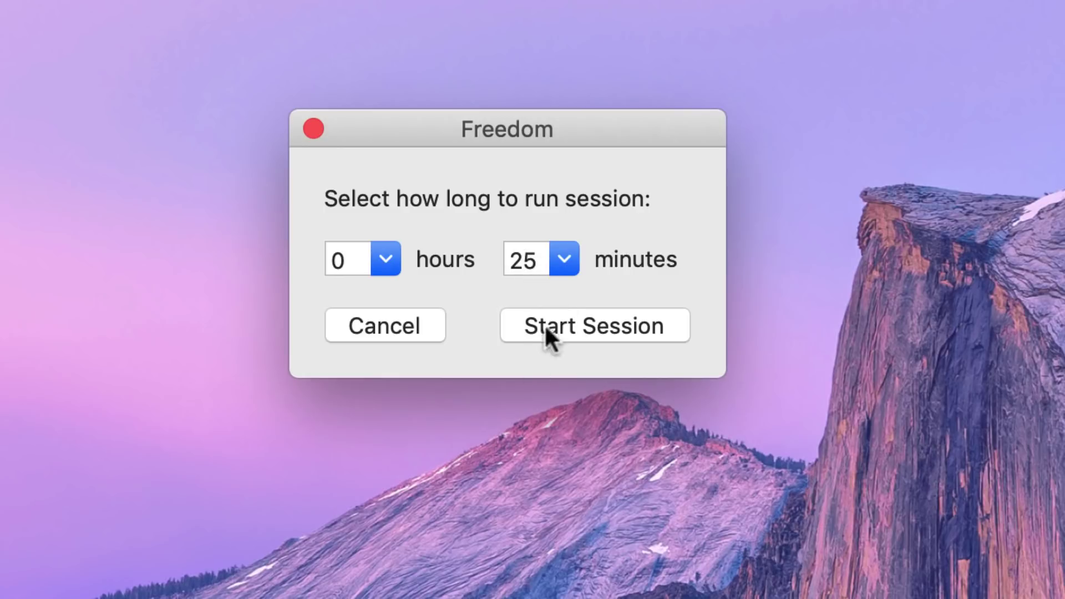
click(564, 259)
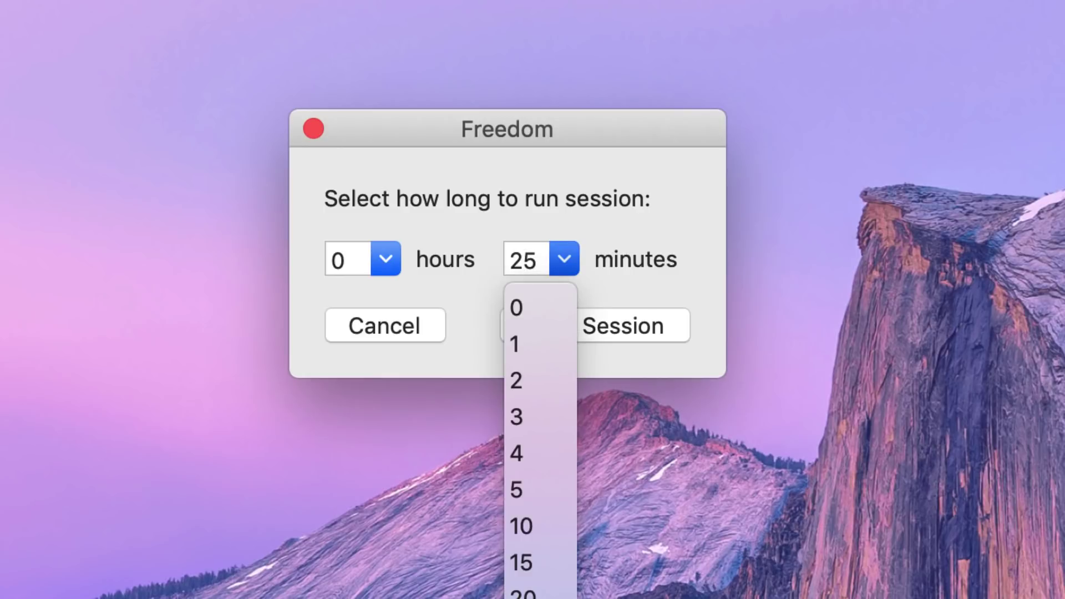
click(521, 588)
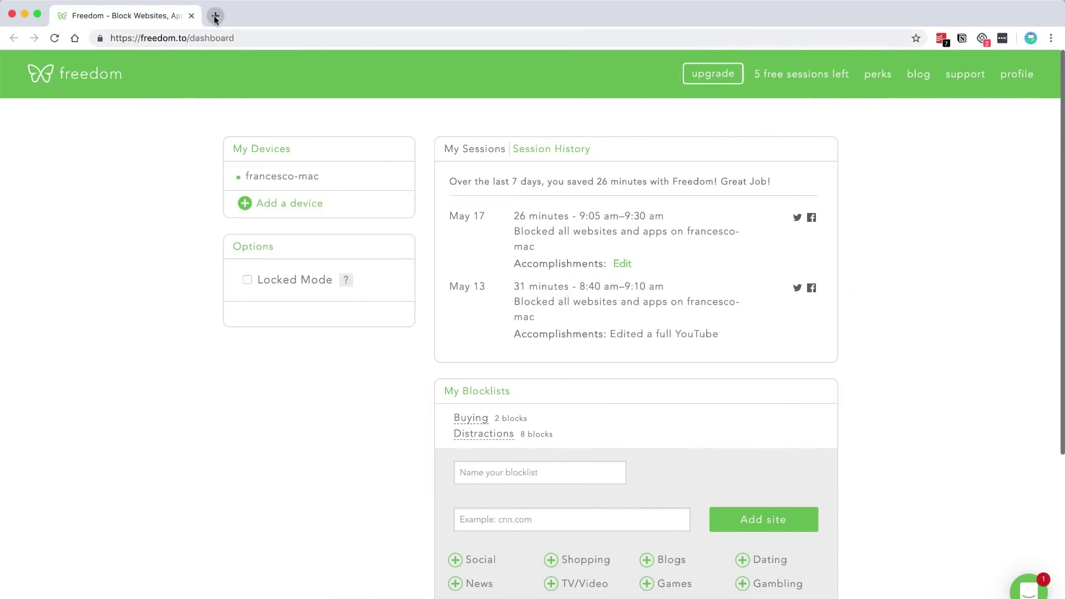
Step: Verify fb.com shows Page Blocked, close Chrome, and check Freedom's remaining session time
click(215, 16)
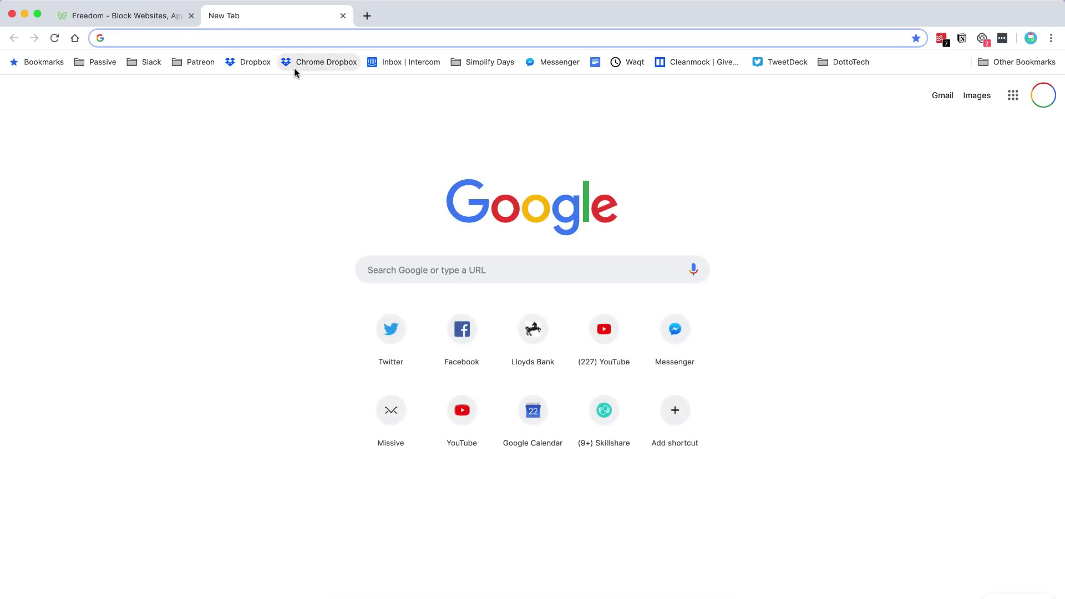
text(fb)
key(Return)
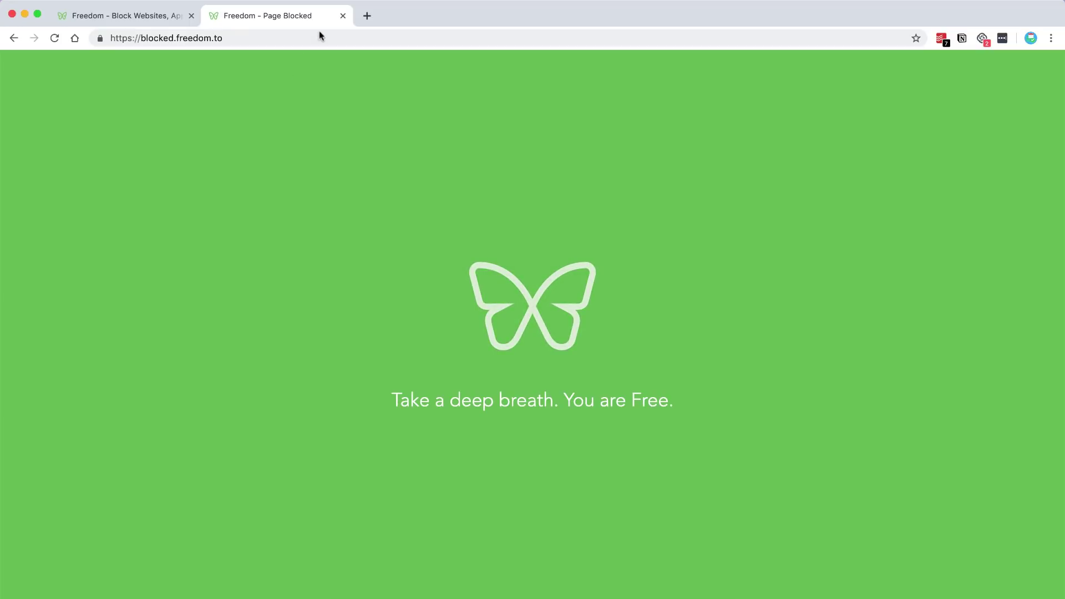
click(12, 17)
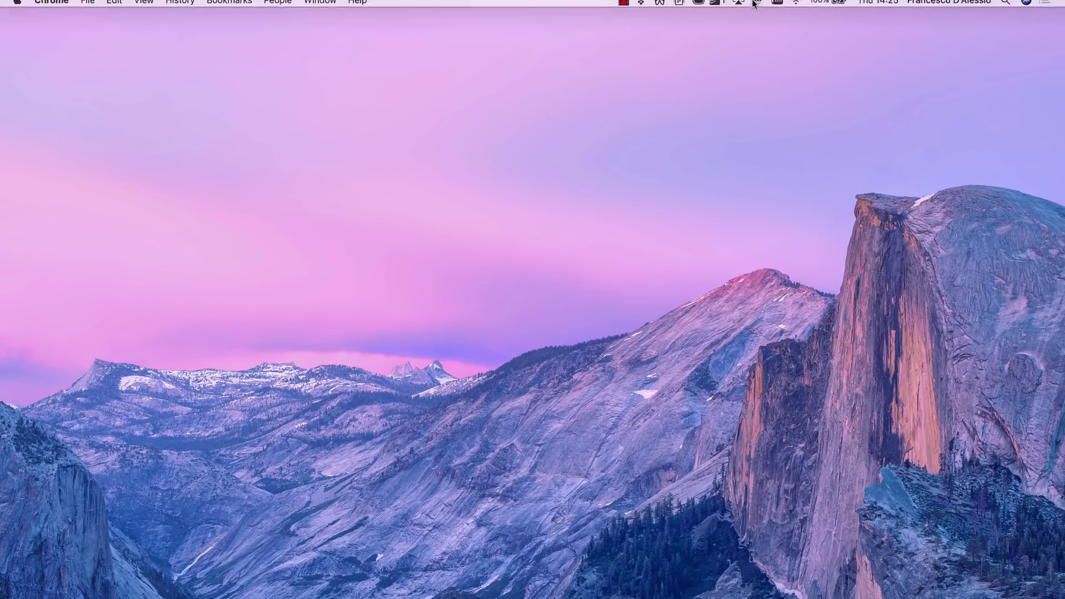
click(660, 8)
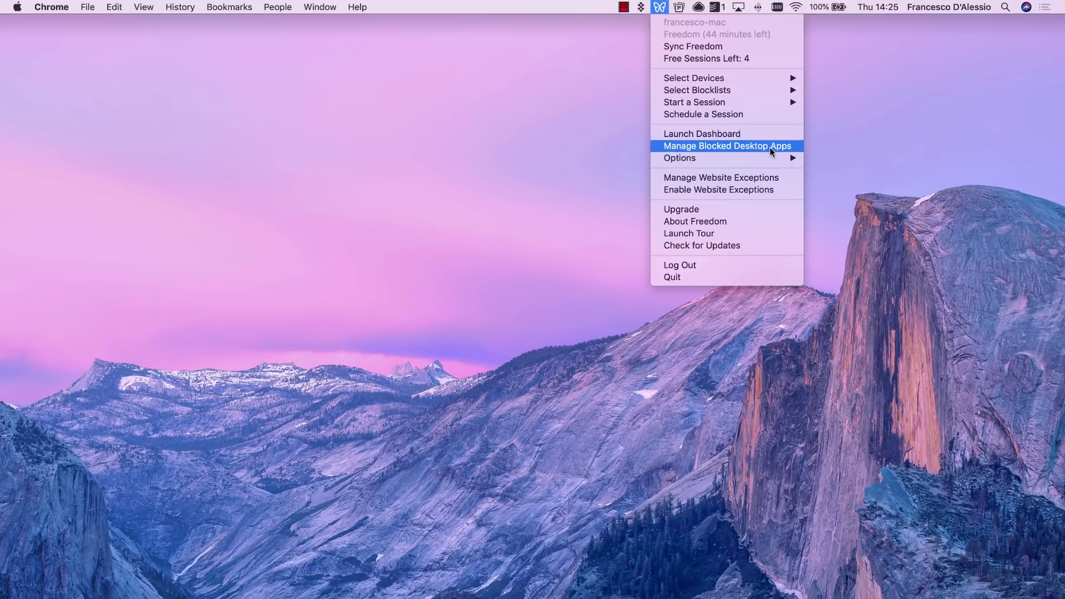
mouse_move(724, 157)
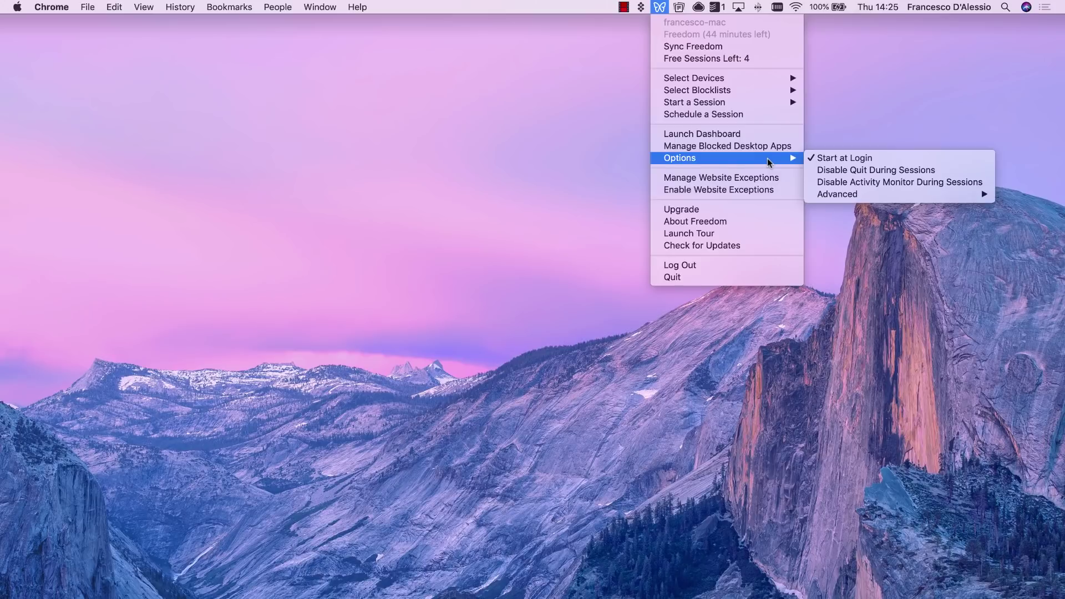
Step: Open Manage Blocked Desktop Apps and scroll through the ticked application list
click(762, 147)
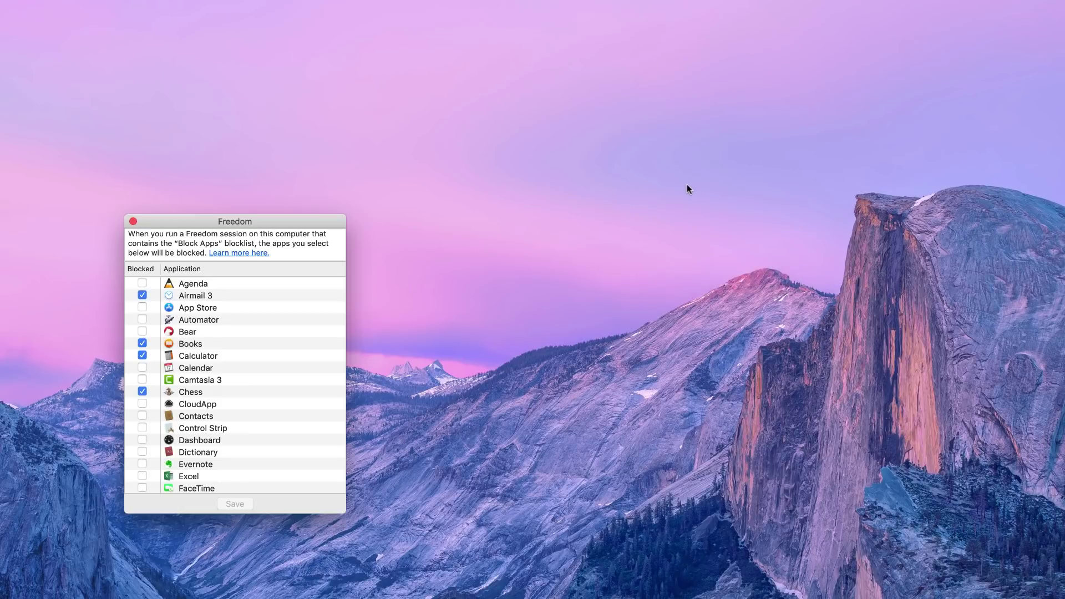
scroll(242, 374, down, 5)
scroll(242, 374, up, 5)
scroll(211, 368, down, 8)
scroll(212, 368, up, 3)
scroll(211, 368, up, 5)
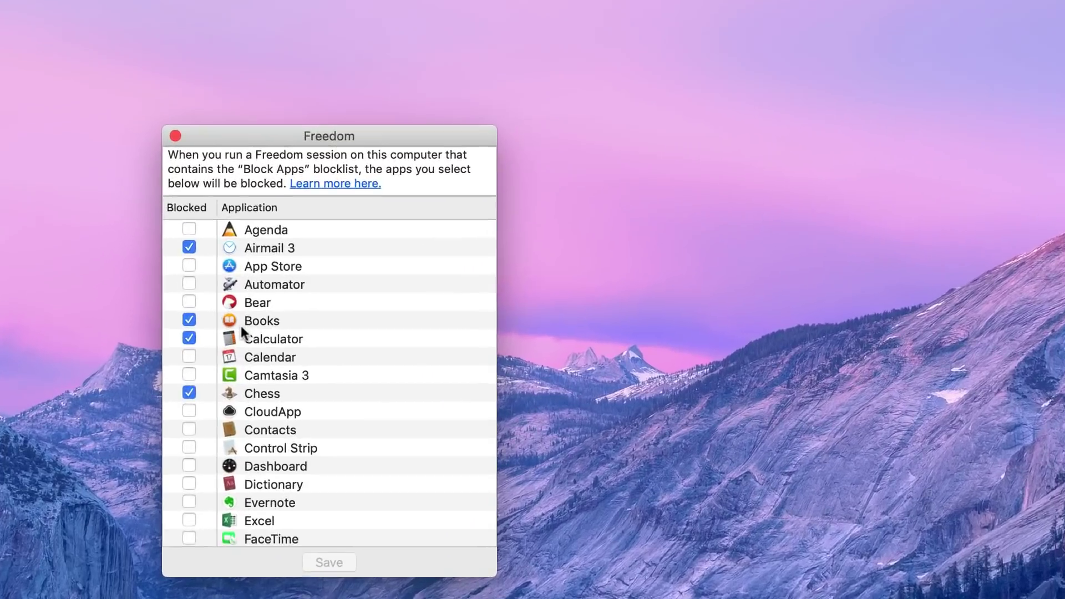
scroll(178, 351, down, 10)
scroll(272, 322, down, 1)
scroll(272, 322, down, 5)
scroll(272, 322, down, 5)
scroll(272, 322, down, 1)
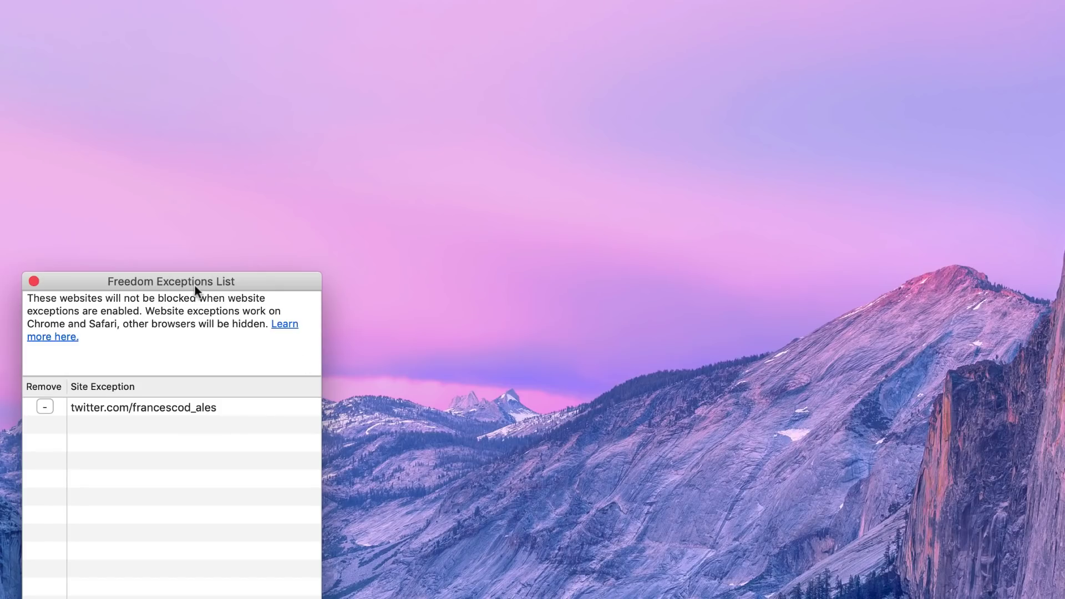
Step: Move the exceptions list mid-screen and begin adding a new website exception
drag(195, 285, 519, 122)
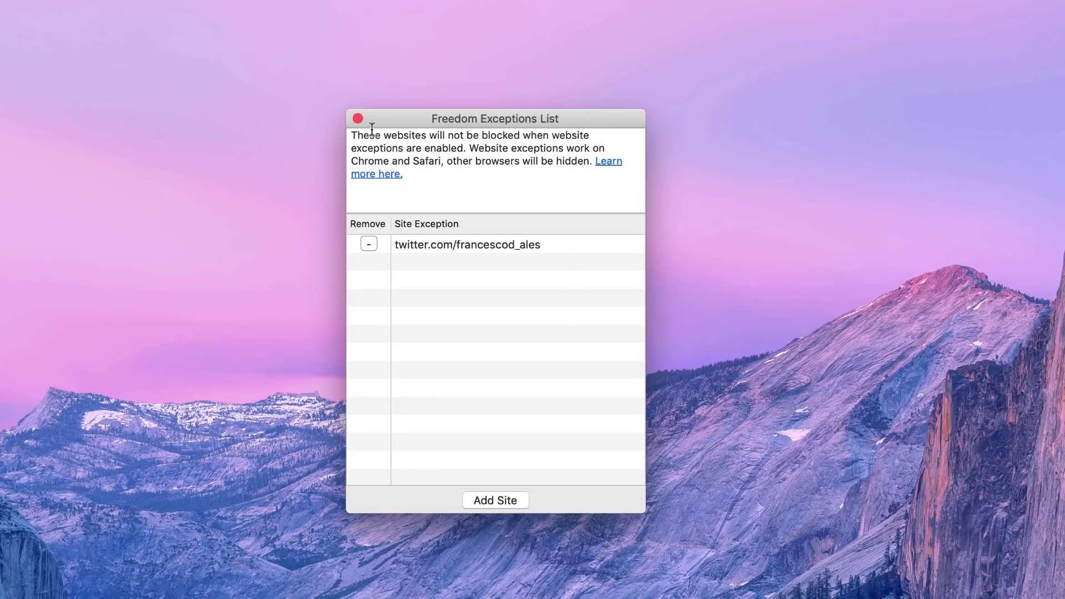
click(502, 500)
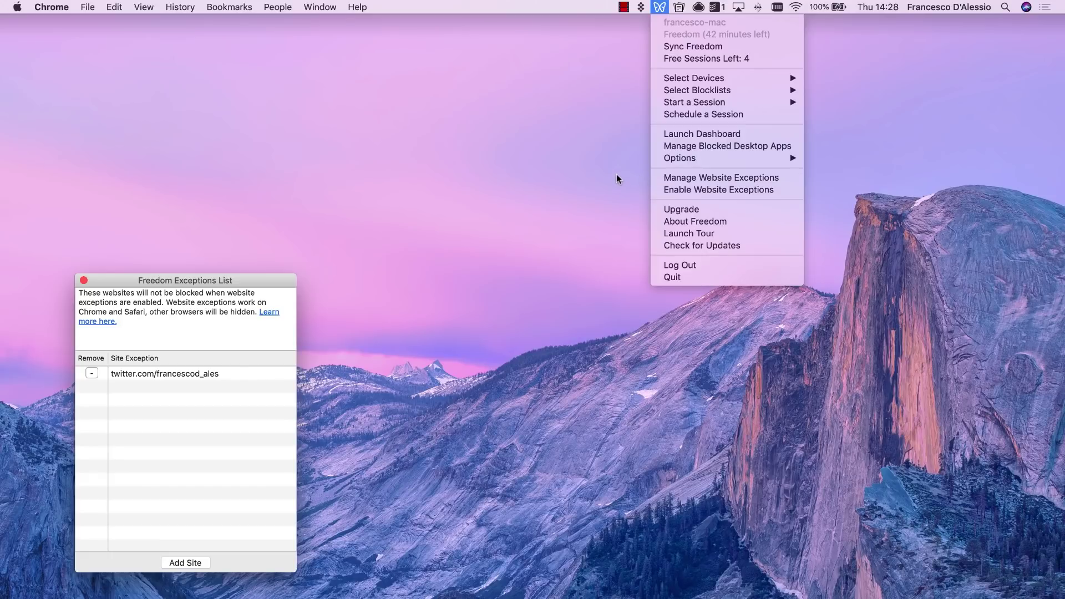
Step: Try launching Calculator via Spotlight while blocked, then close the Block Apps and Exceptions windows
click(695, 150)
mouse_move(201, 221)
mouse_down()
mouse_move(259, 116)
mouse_move(254, 61)
mouse_up()
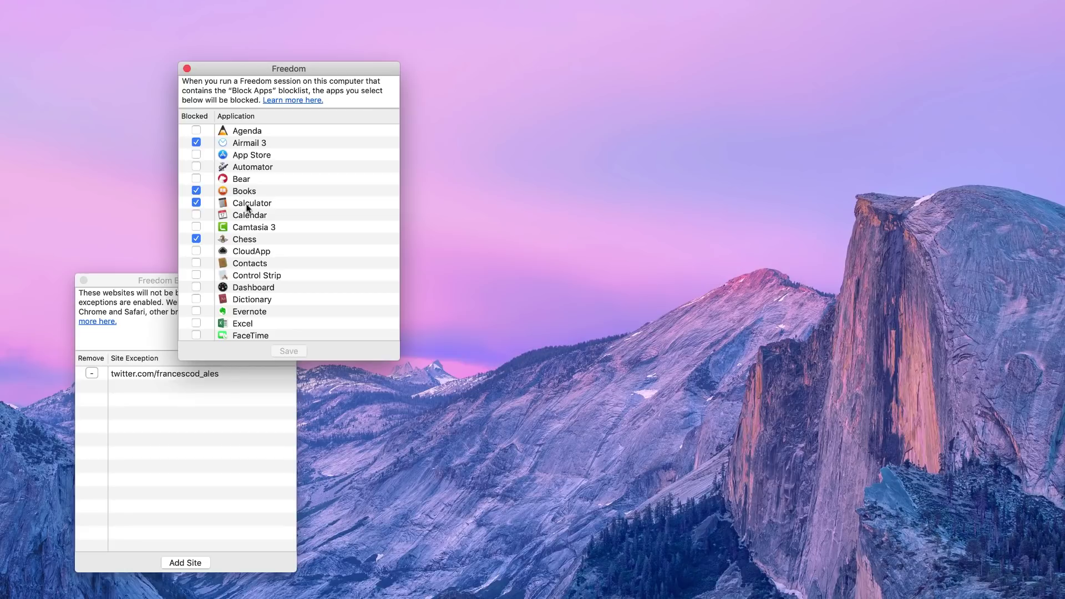
click(784, 141)
click(1005, 6)
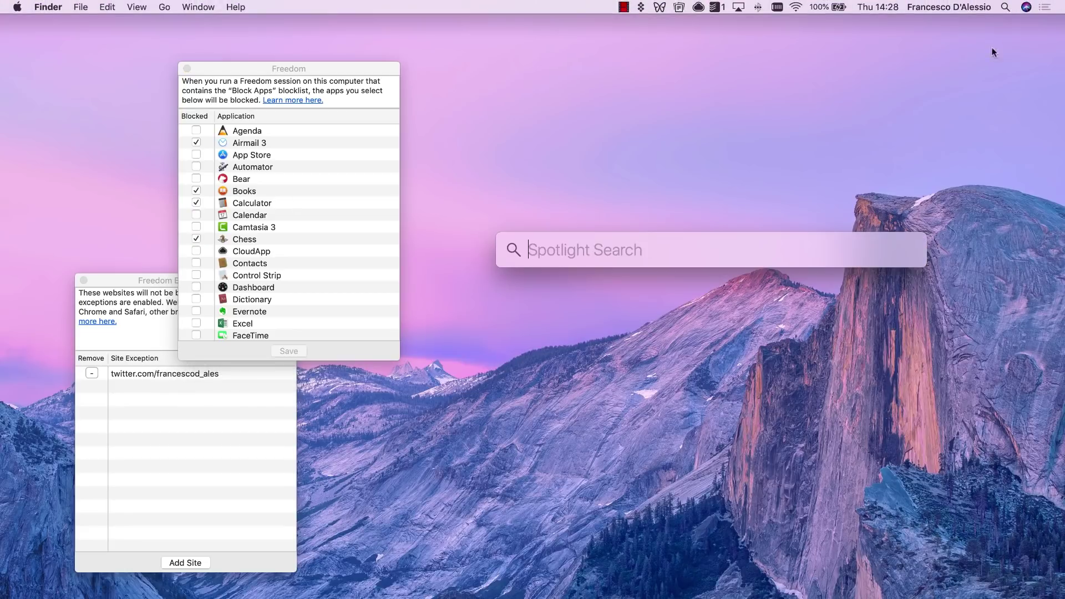
text(calc)
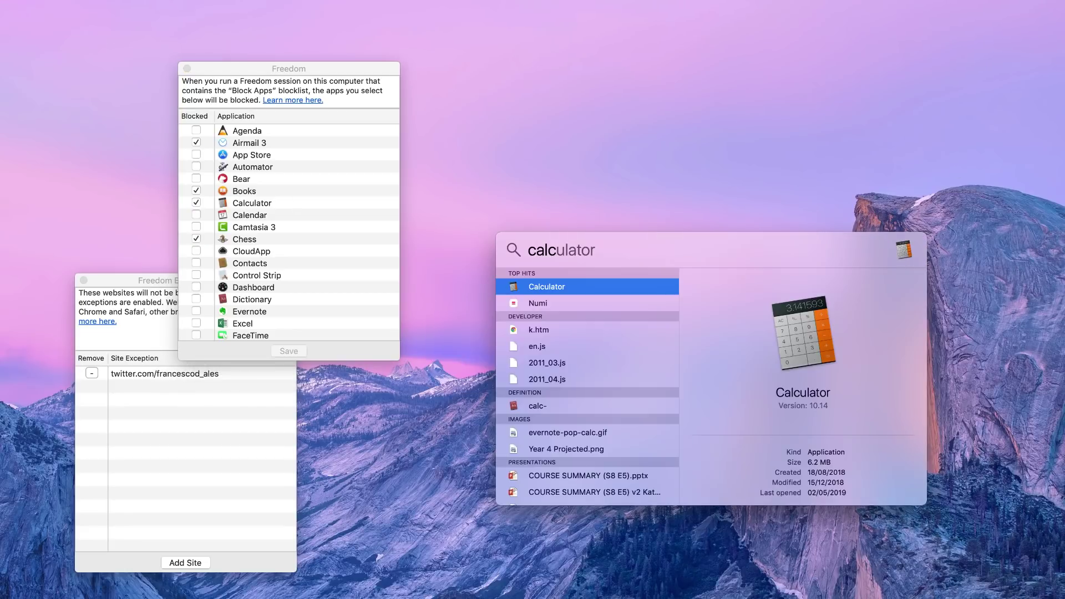
key(Return)
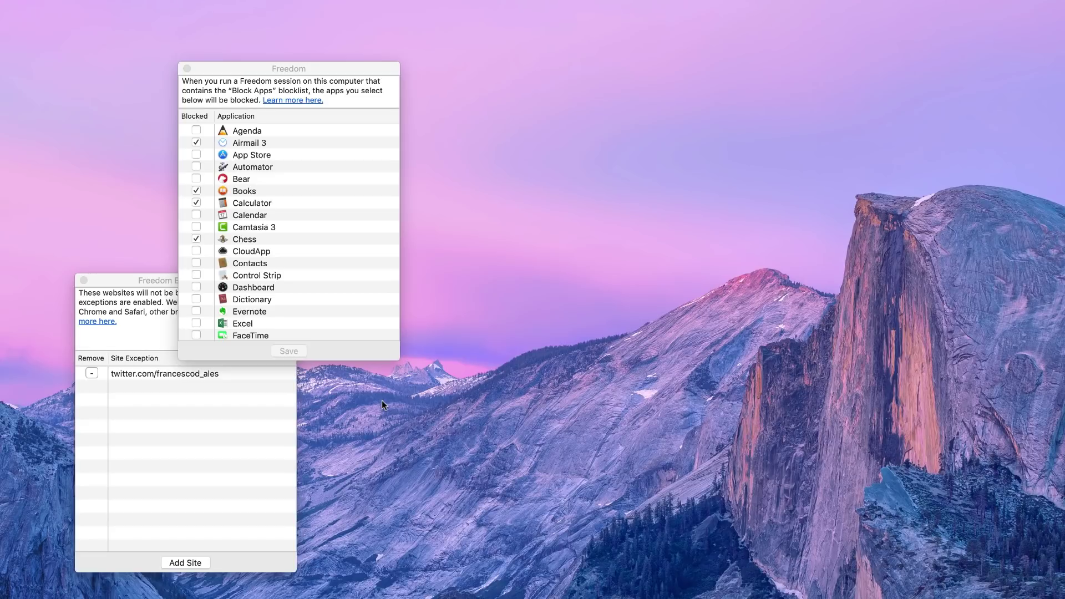
click(187, 68)
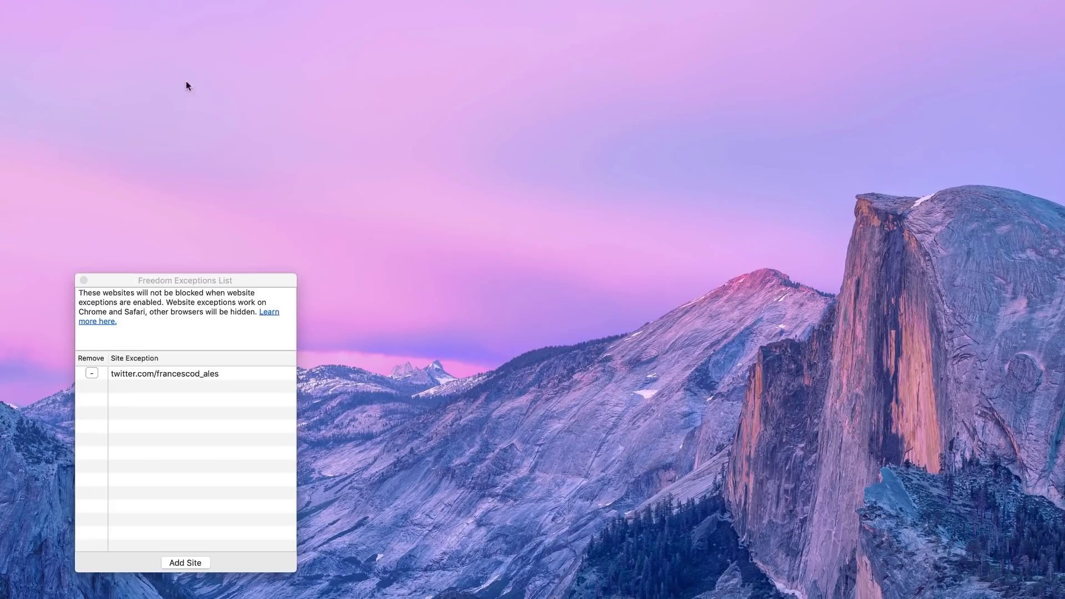
click(84, 281)
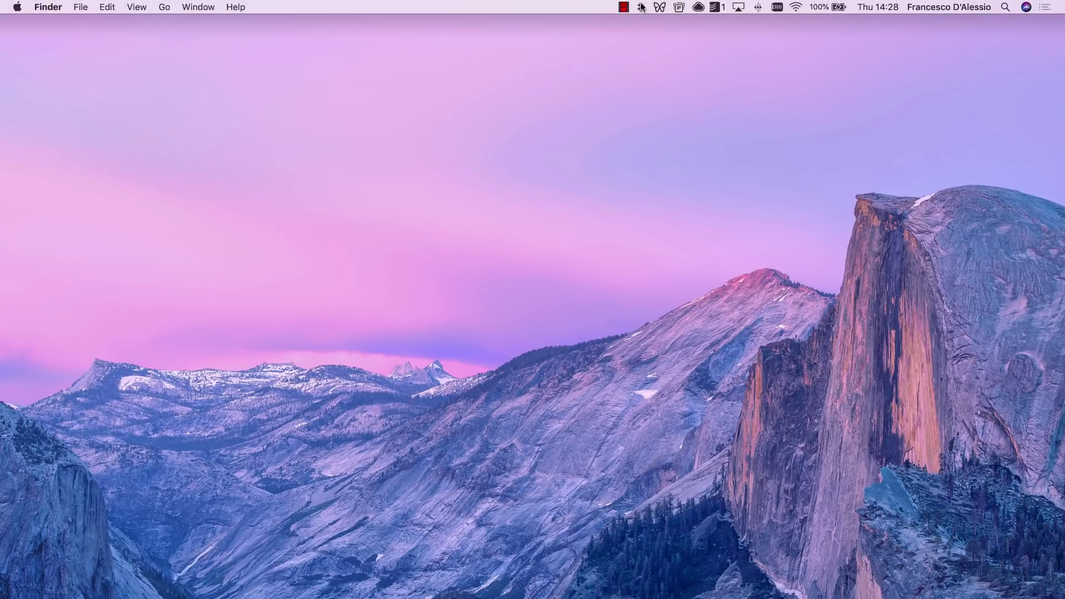
Step: Open Freedom's menu showing 40 minutes left and 4 free sessions
click(660, 7)
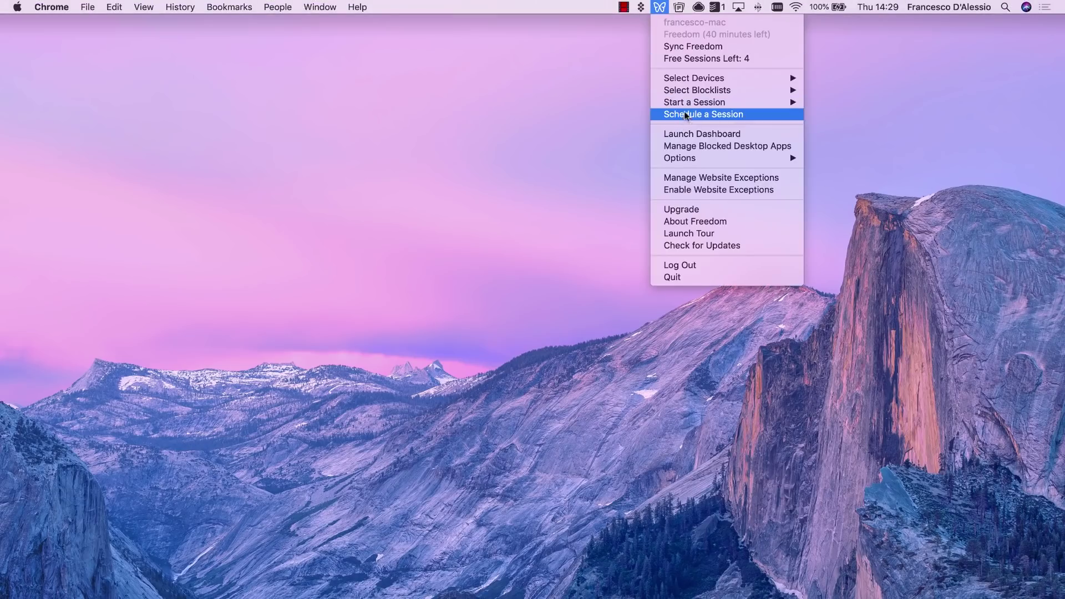
Step: Launch the Freedom web dashboard and dismiss its tips popup
click(687, 134)
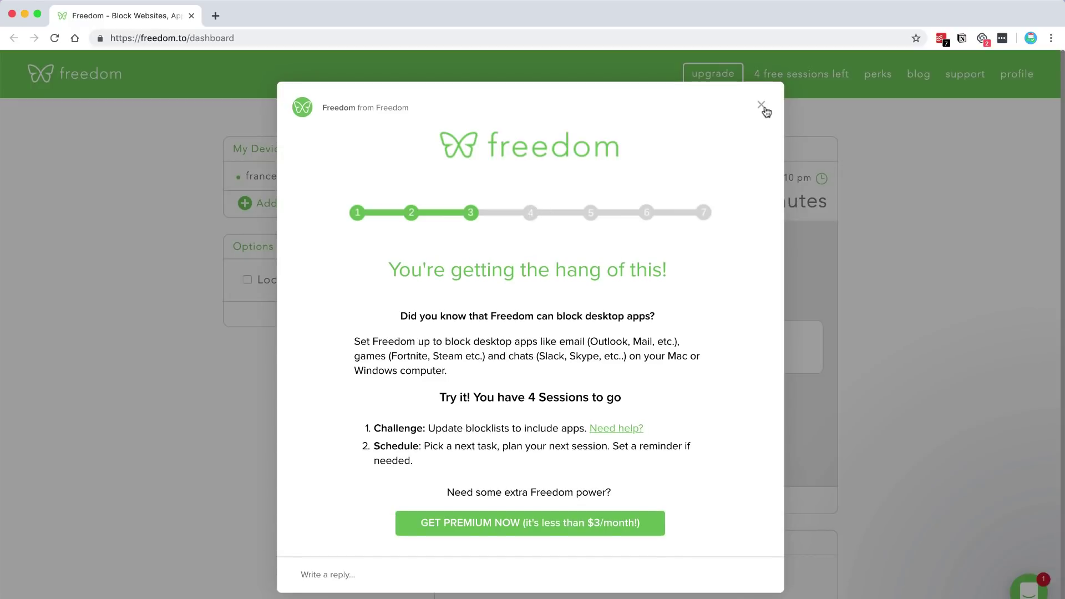
click(762, 106)
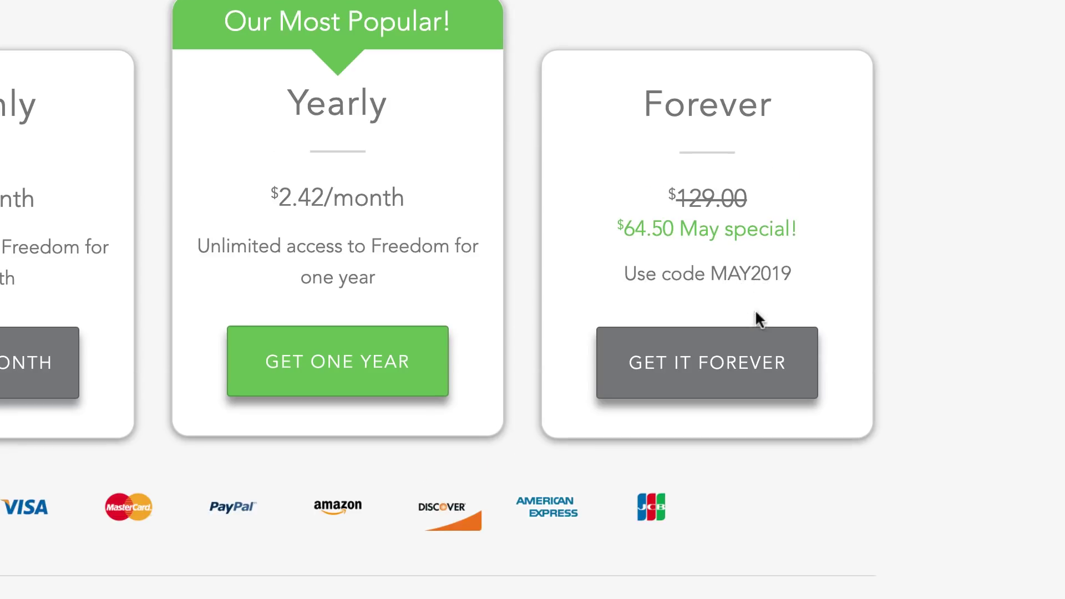
Step: Review the Trial versus Premium feature table, where Locked Mode and scheduling are Premium-only
scroll(755, 309, down, 3)
scroll(755, 310, down, 5)
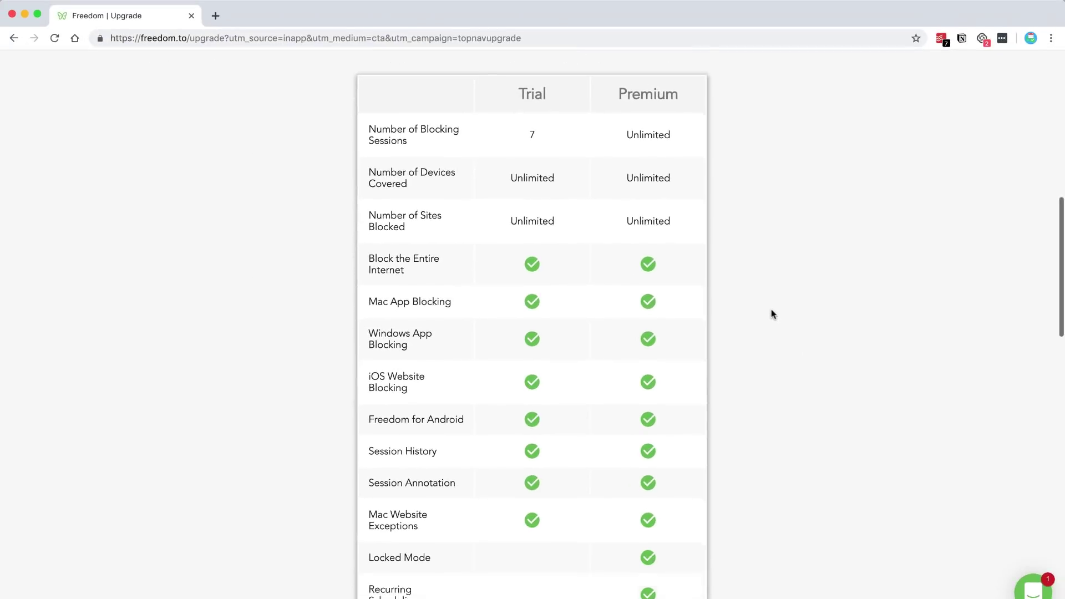
scroll(772, 314, down, 2)
scroll(771, 314, down, 2)
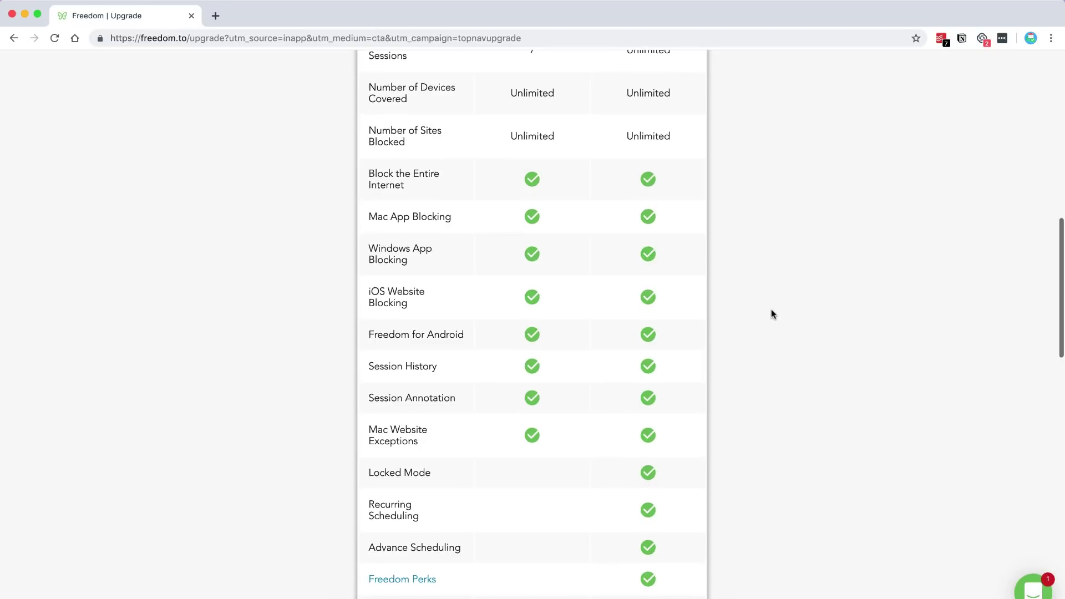
scroll(771, 310, down, 3)
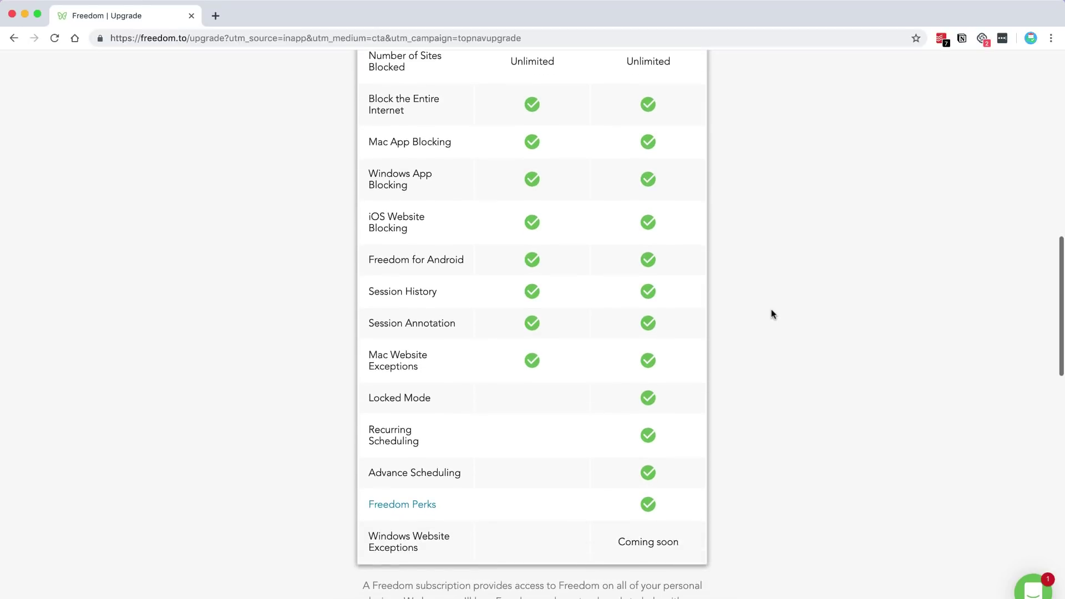
scroll(771, 311, up, 3)
scroll(771, 311, down, 1)
scroll(771, 314, down, 3)
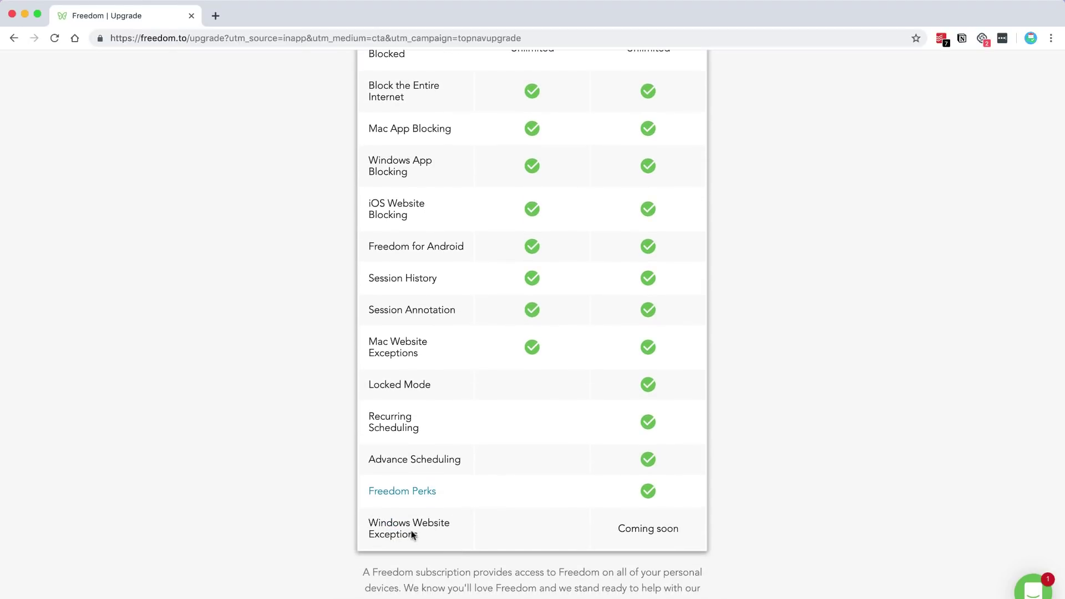
scroll(488, 423, up, 2)
scroll(487, 423, up, 4)
scroll(487, 423, up, 3)
scroll(487, 421, up, 1)
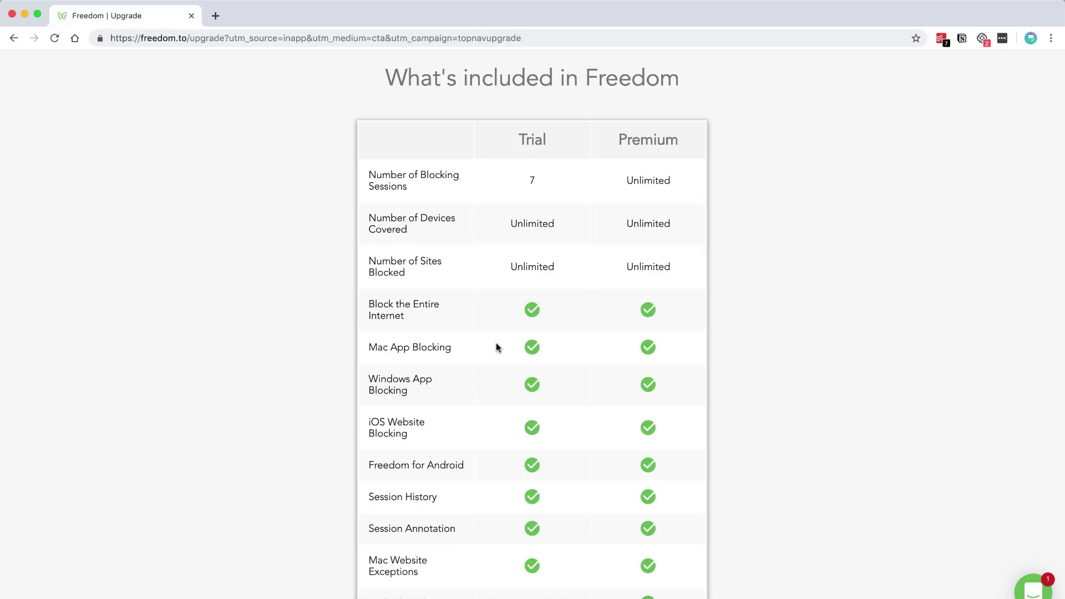